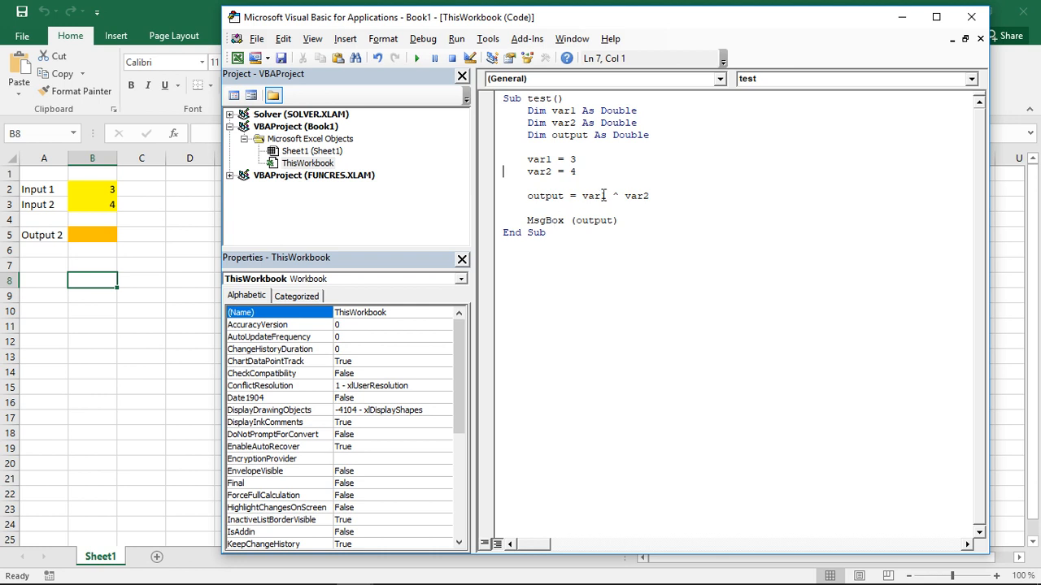
Replace var1 = 3 with Cells(2, 2) and var2 = 4 with Cells(3, 2)
{"action": "left_click_drag", "start_coordinate": [577, 160], "coordinate": [569, 160]}
{"action": "type", "text": "cells("}
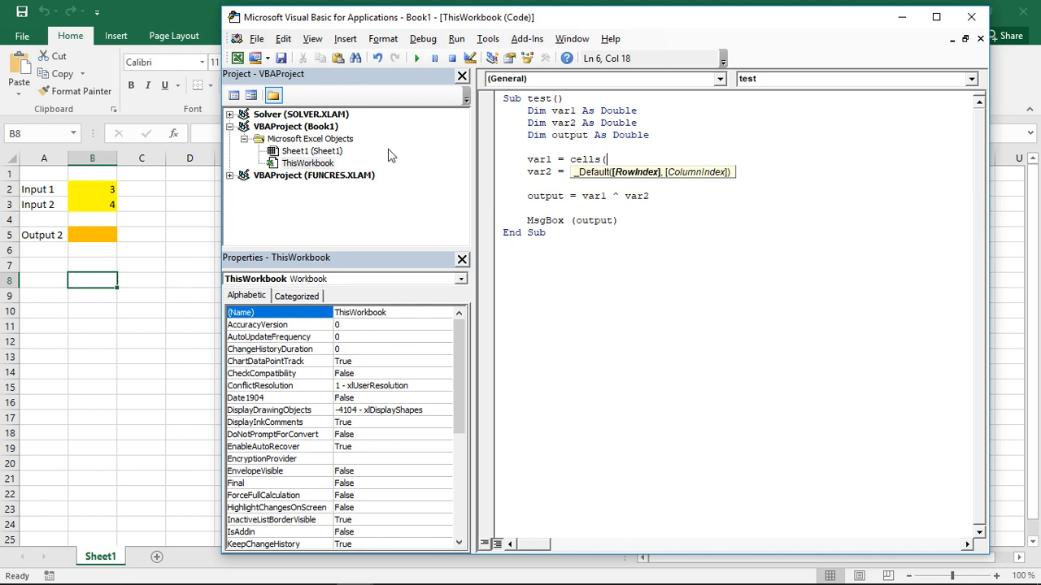
{"action": "type", "text": "2,2"}
{"action": "type", "text": ")"}
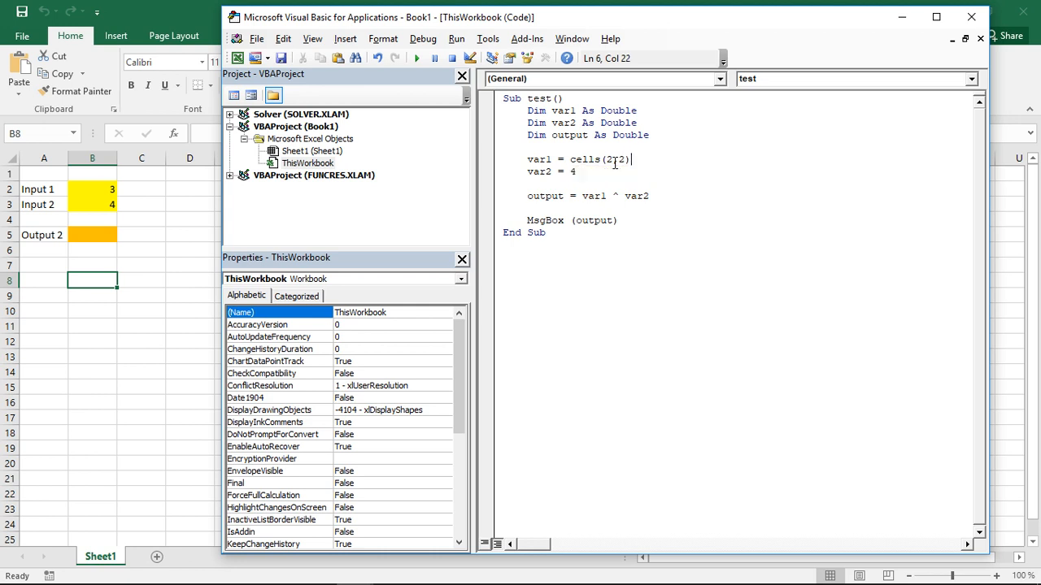
{"action": "key", "text": "Down"}
{"action": "key", "text": "BackSpace"}
{"action": "type", "text": "cells("}
{"action": "type", "text": "3,2"}
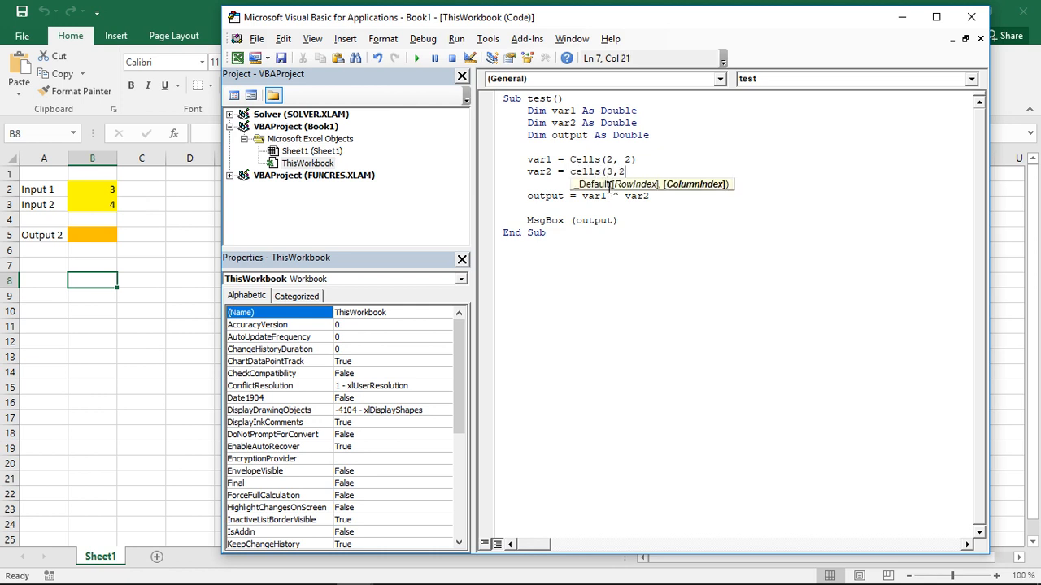
{"action": "type", "text": ")"}
{"action": "key", "text": "Down"}
{"action": "key", "text": "Up"}
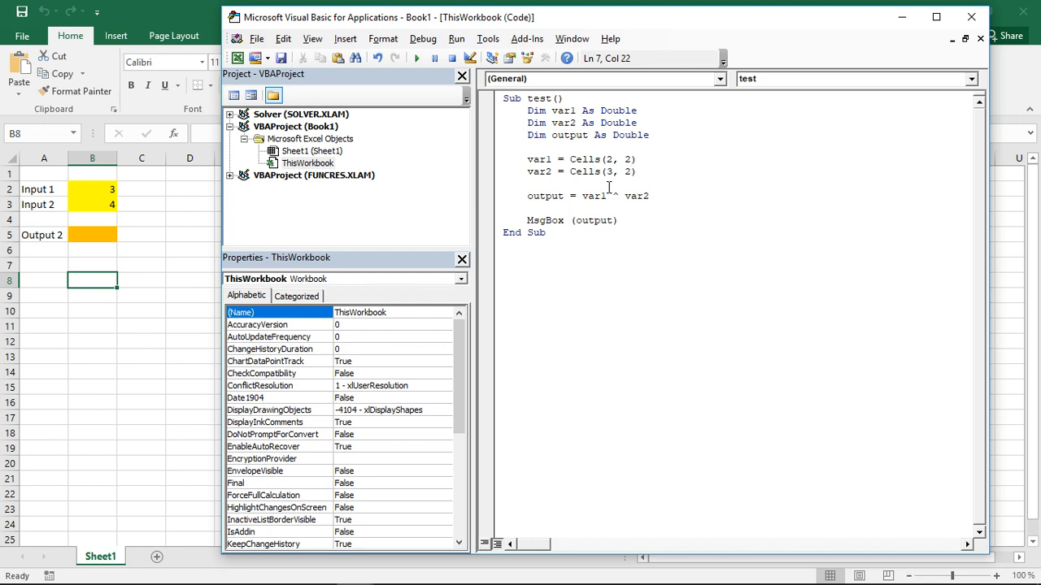
{"action": "key", "text": "Up"}
{"action": "key", "text": "End"}
{"action": "type", "text": ".val"}
{"action": "type", "text": "ue"}
Append .Value to Cells(2, 2) on var1 and Cells(3, 2) on var2
{"action": "key", "text": "Down"}
{"action": "type", "text": ".value"}
{"action": "key", "text": "Up"}
{"action": "key", "text": "Home"}
Replace the MsgBox output line with Cells(5, 2) = output to write B5
{"action": "left_click_drag", "start_coordinate": [528, 220], "coordinate": [619, 220]}
{"action": "key", "text": "Delete"}
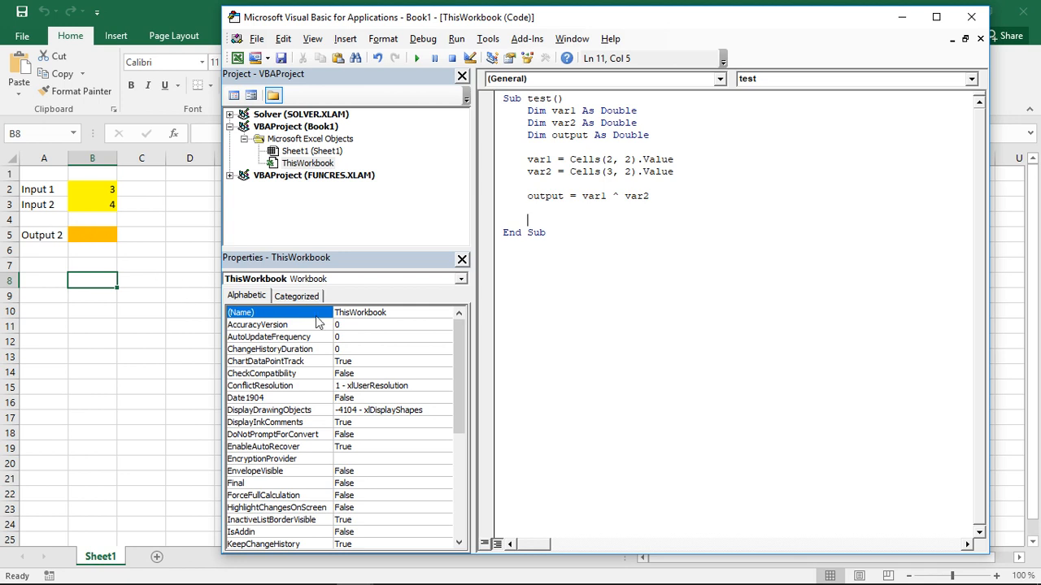
{"action": "type", "text": "cells("}
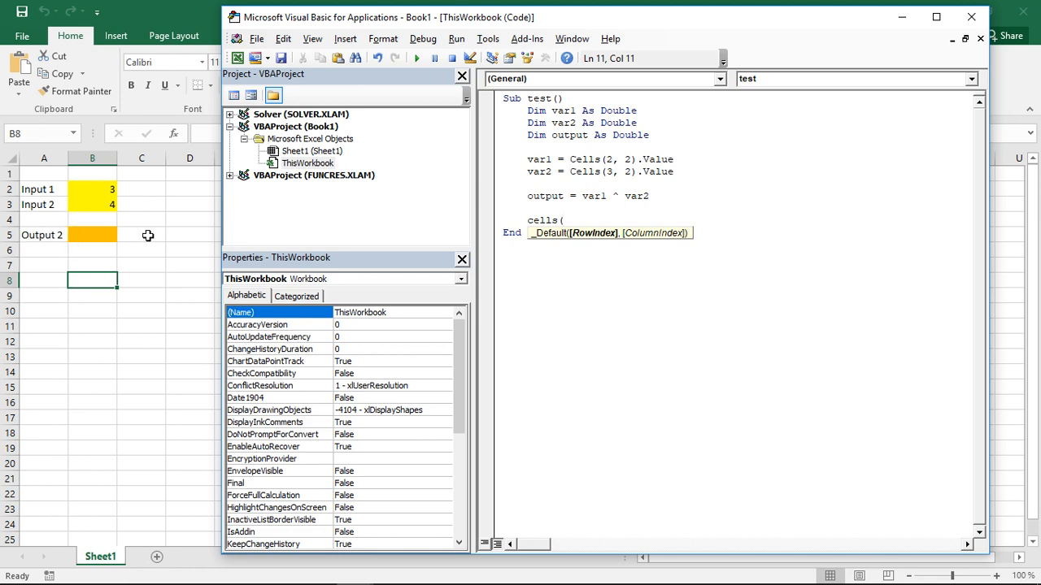
{"action": "type", "text": "5,"}
{"action": "type", "text": "2) "}
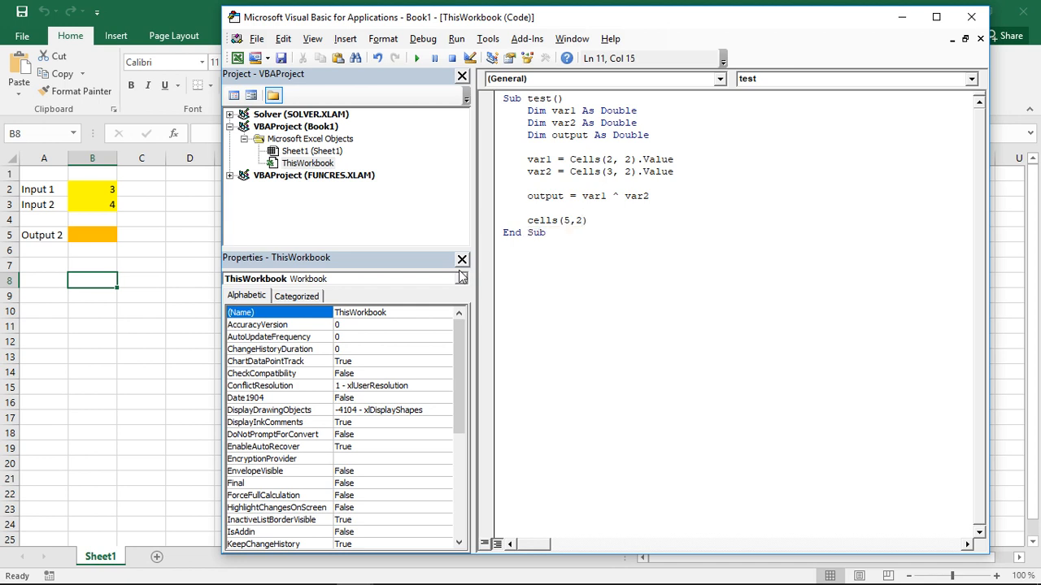
{"action": "type", "text": "= "}
{"action": "type", "text": "output"}
{"action": "key", "text": "Up"}
Run the macro so cell B5 receives the result 81
{"action": "left_click", "coordinate": [416, 58]}
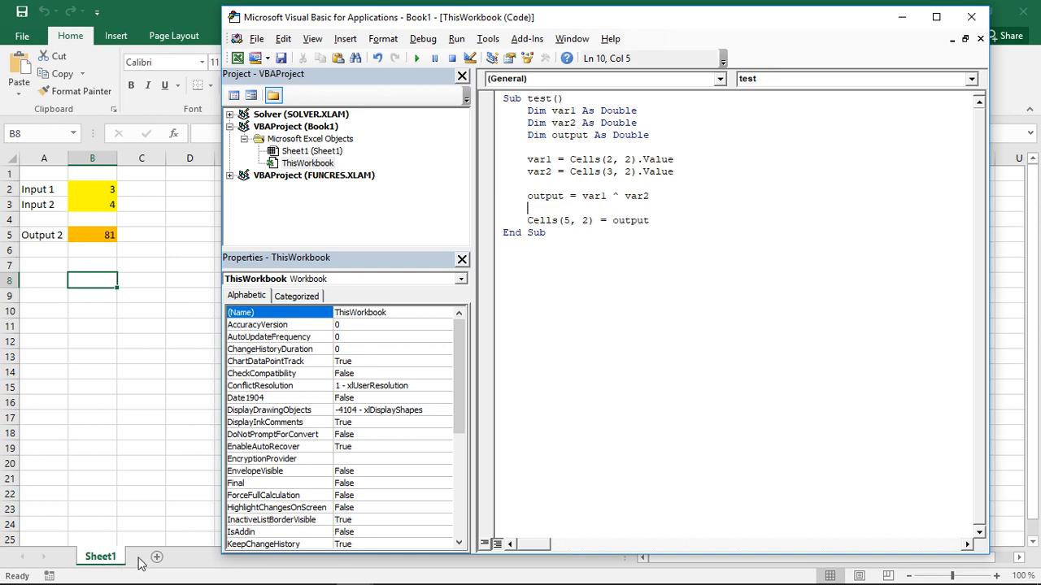
Return to Excel, add an empty worksheet, view Sheet1, then reopen the VBA editor from Developer
{"action": "key", "text": "alt+F11"}
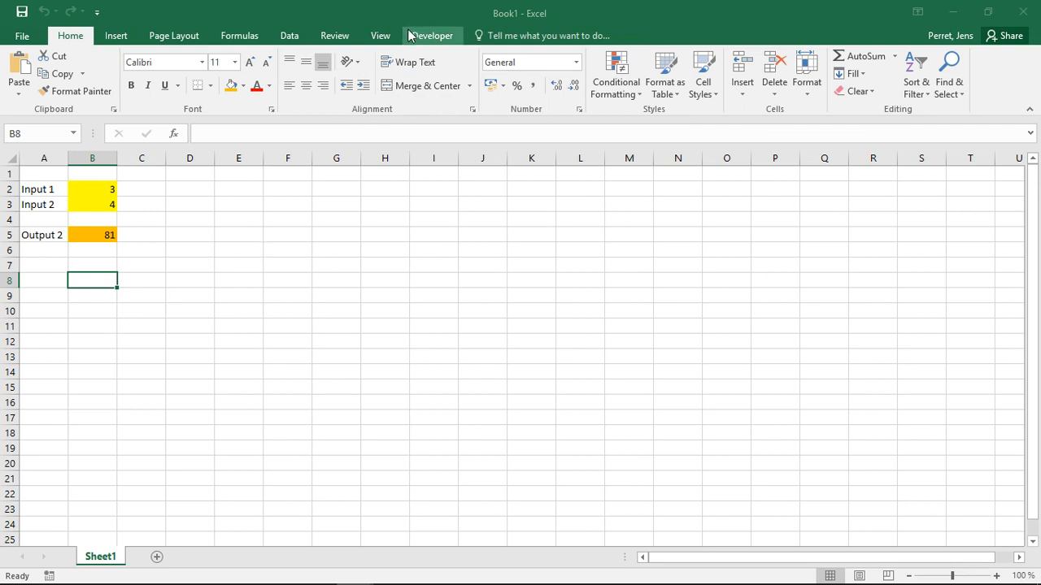
{"action": "left_click", "coordinate": [157, 557]}
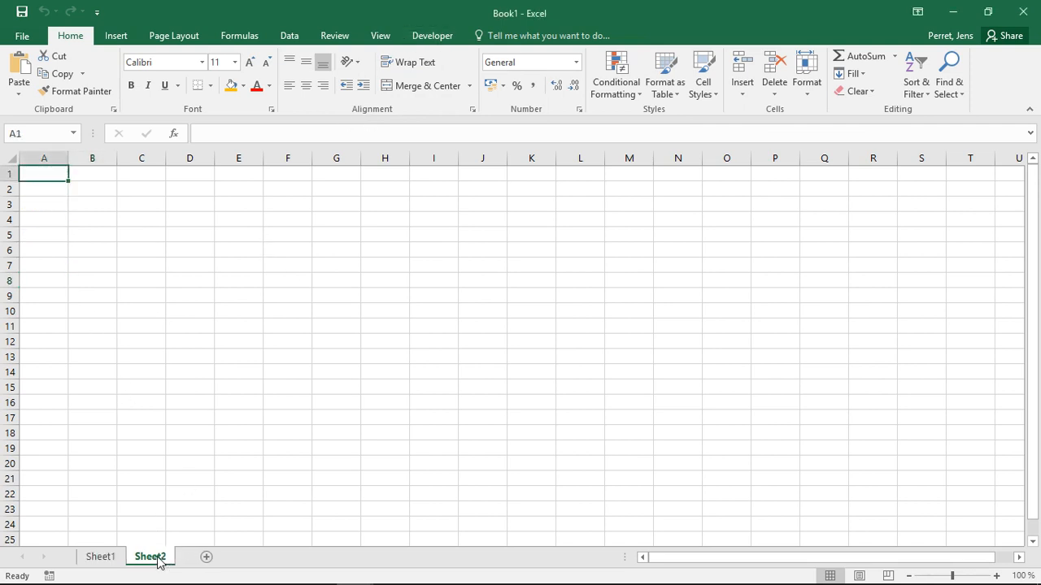
{"action": "left_click", "coordinate": [104, 557], "text": "shift"}
{"action": "left_click", "coordinate": [107, 561]}
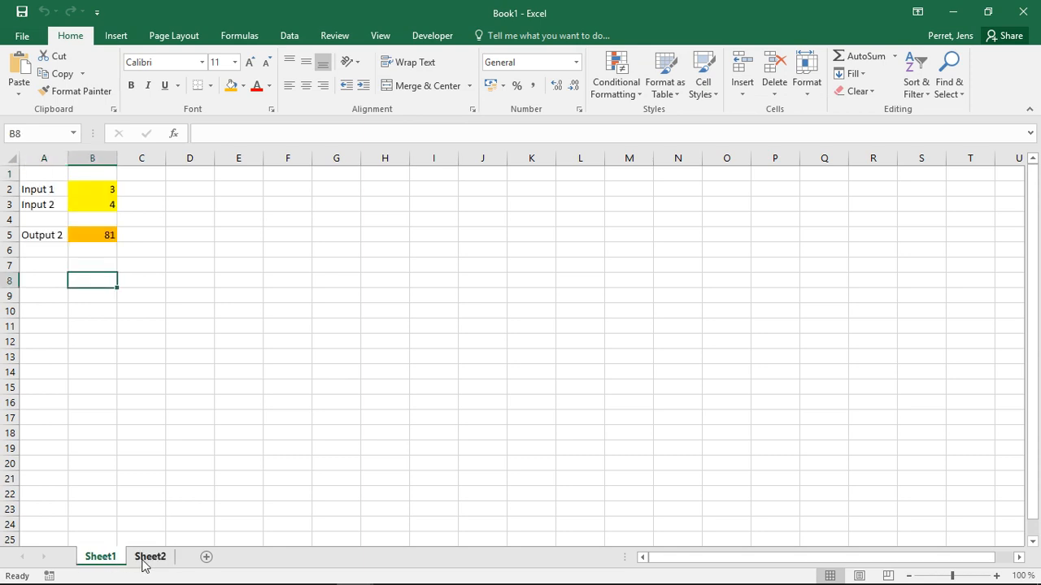
{"action": "left_click", "coordinate": [432, 35]}
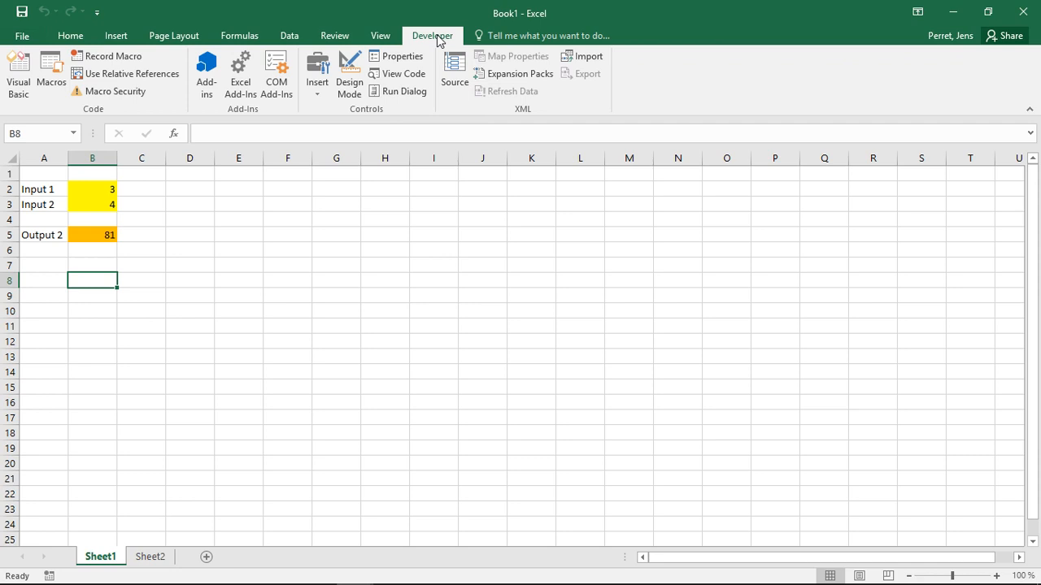
{"action": "left_click", "coordinate": [19, 73]}
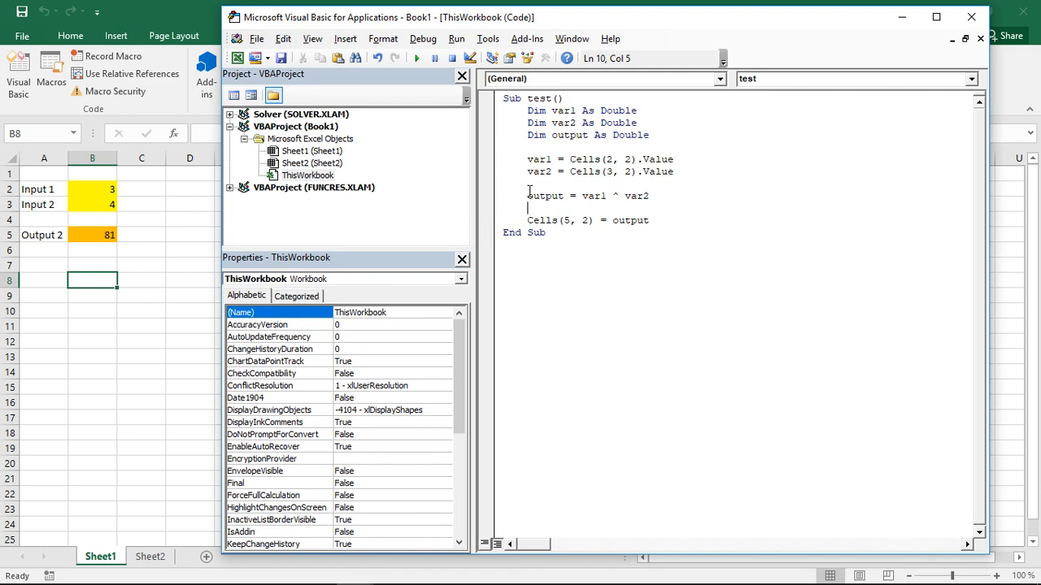
Prefix var1's Cells(2, 2) with Worksheets("Sheet1"). and rejoin the accidentally split line
{"action": "left_click", "coordinate": [571, 158]}
{"action": "type", "text": "workshe"}
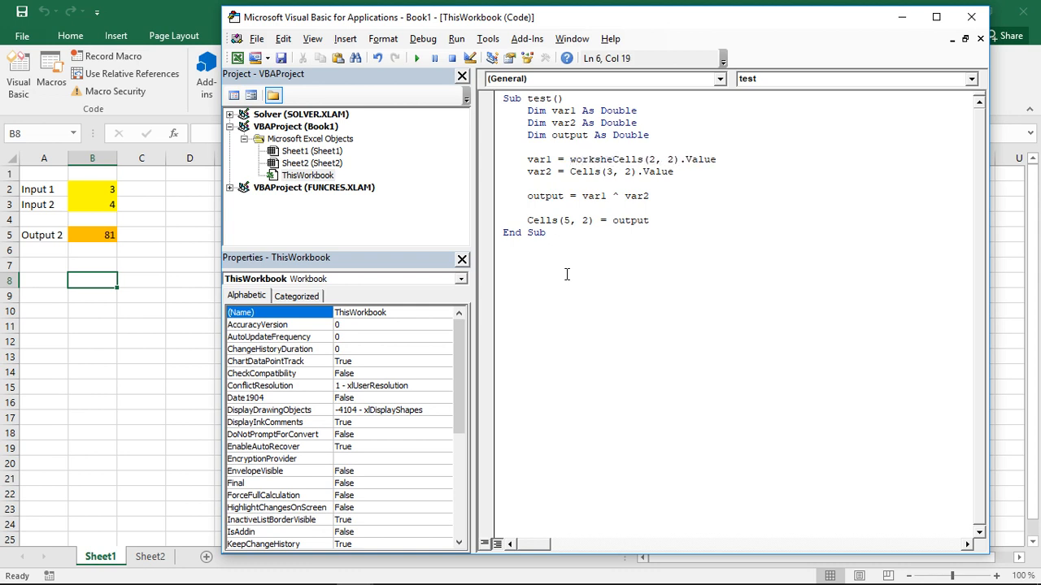
{"action": "type", "text": "ets"}
{"action": "type", "text": "("}
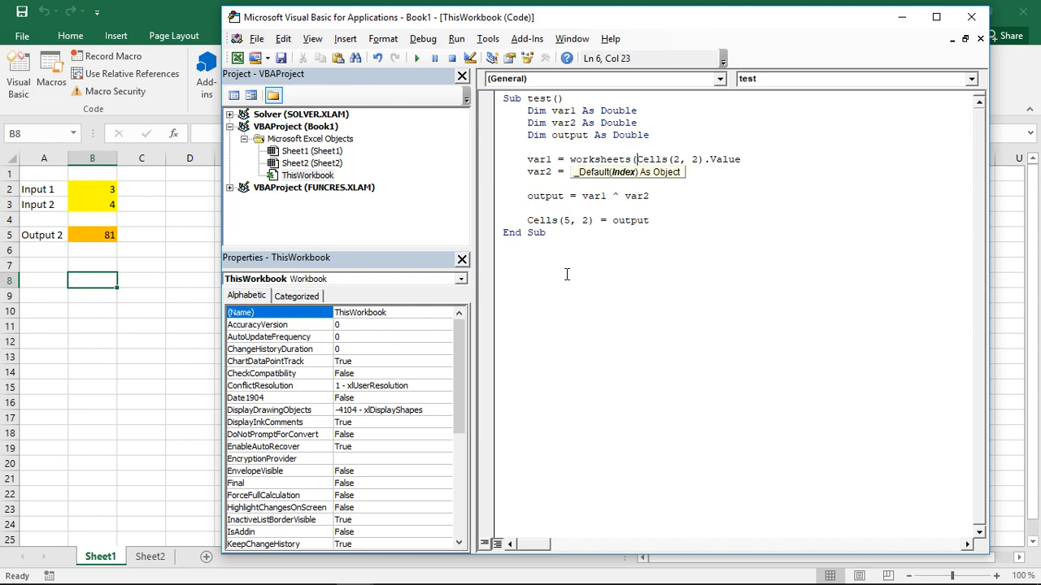
{"action": "type", "text": "Sheet1)"}
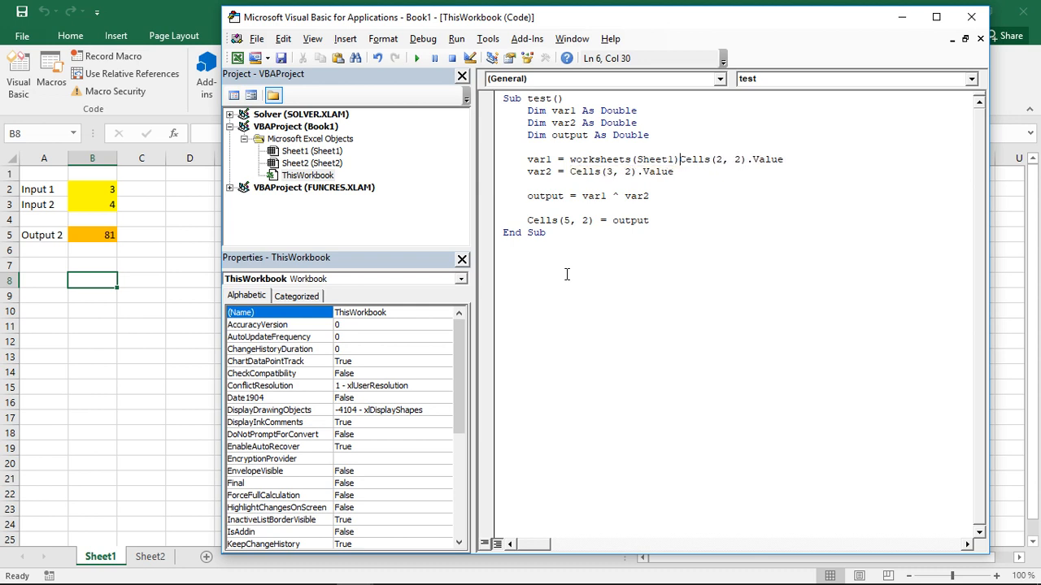
{"action": "type", "text": "."}
{"action": "key", "text": "Left"}
{"action": "key", "text": "ctrl+Left"}
{"action": "type", "text": "\""}
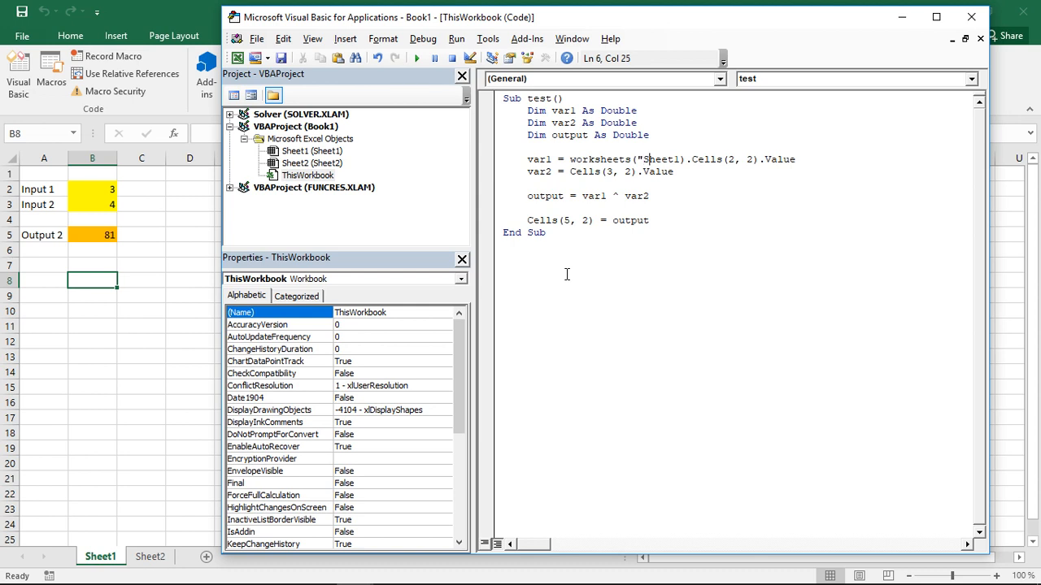
{"action": "key", "text": "Right"}
{"action": "key", "text": "Right"}
{"action": "key", "text": "Right"}
{"action": "type", "text": "\""}
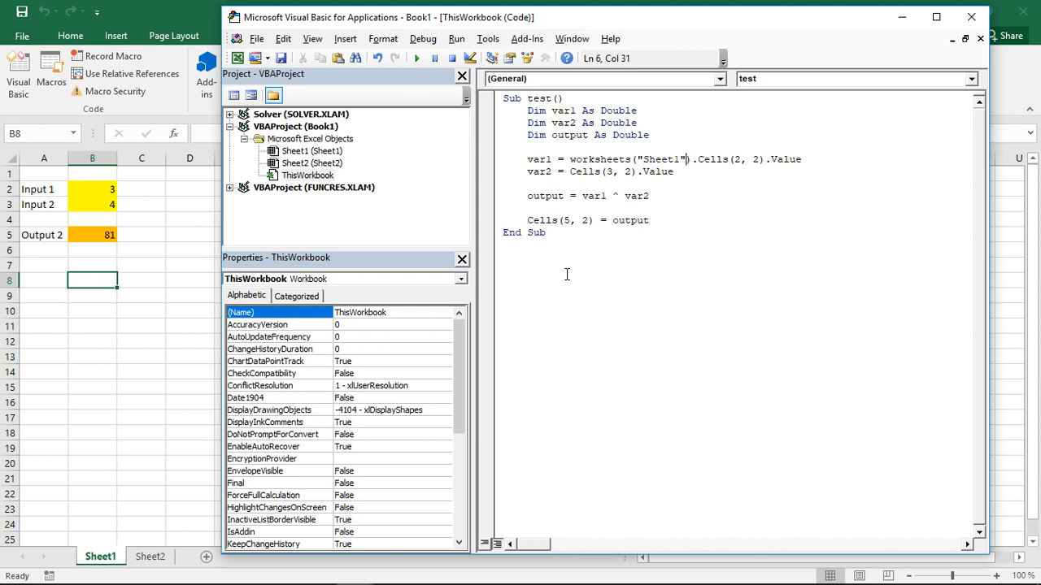
{"action": "key", "text": "Return"}
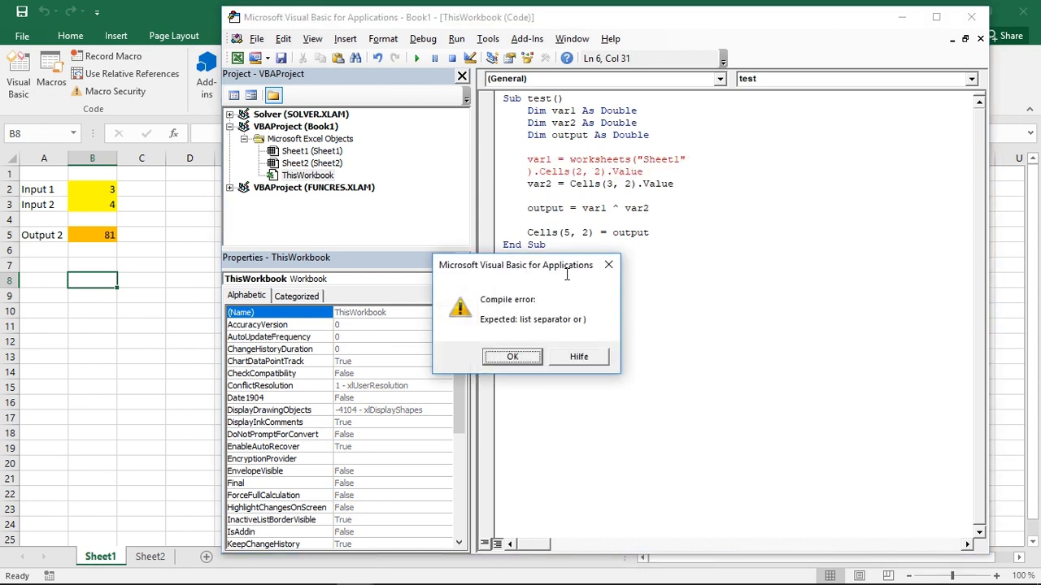
{"action": "key", "text": "Return"}
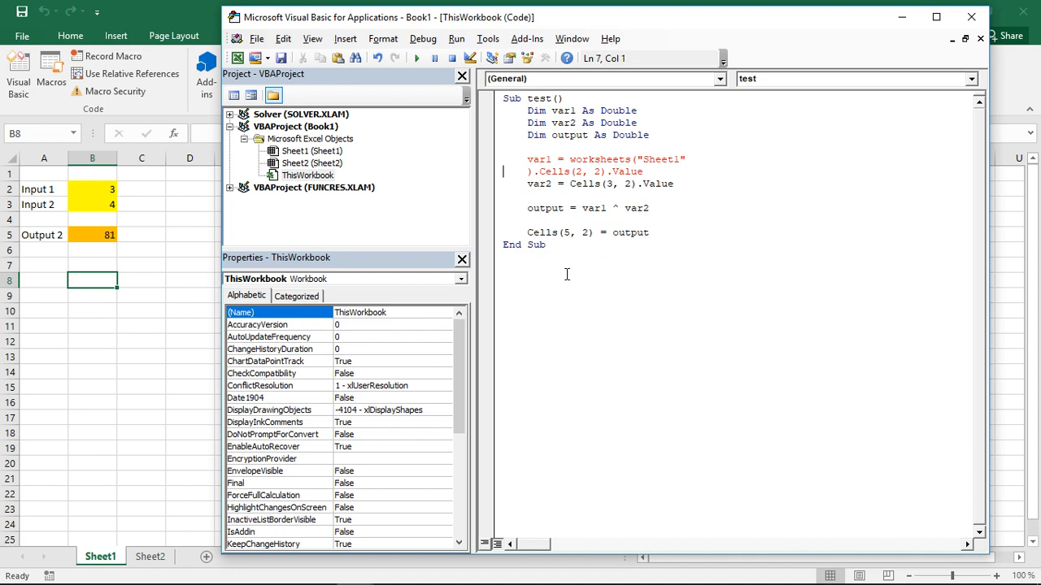
{"action": "key", "text": "Right"}
{"action": "key", "text": "Right"}
{"action": "key", "text": "Right"}
{"action": "key", "text": "BackSpace"}
{"action": "key", "text": "BackSpace"}
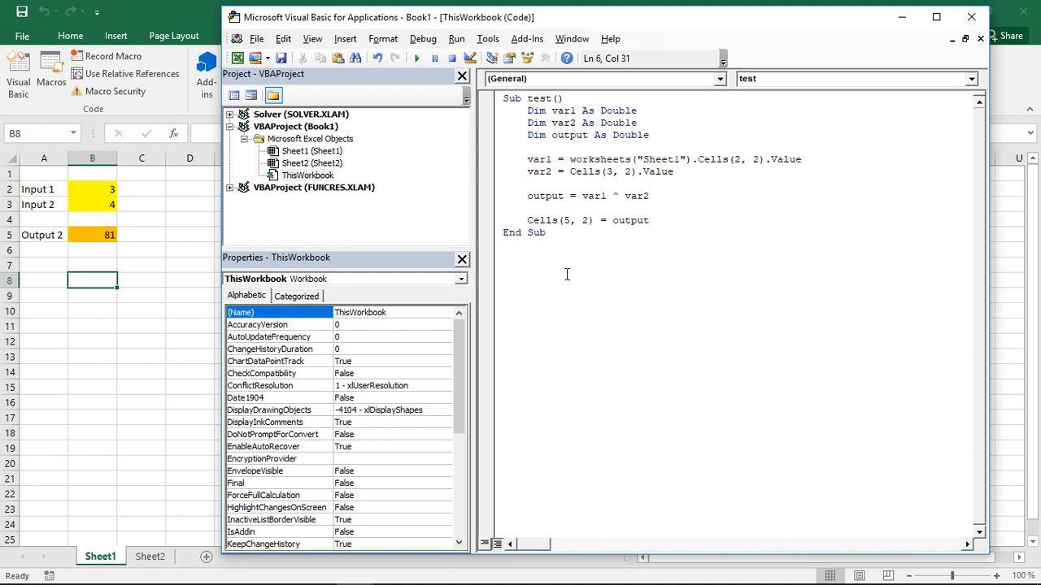
{"action": "key", "text": "Up"}
Prefix var2's Cells(3, 2) with Worksheets("Sheet1"). as well
{"action": "left_click", "coordinate": [572, 172]}
{"action": "type", "text": "workshees"}
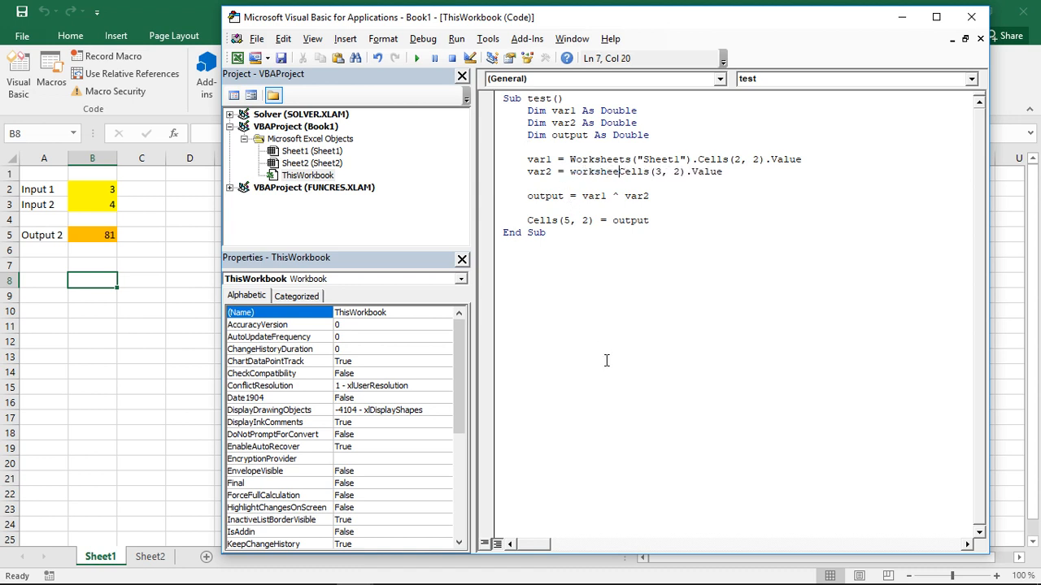
{"action": "type", "text": "s("}
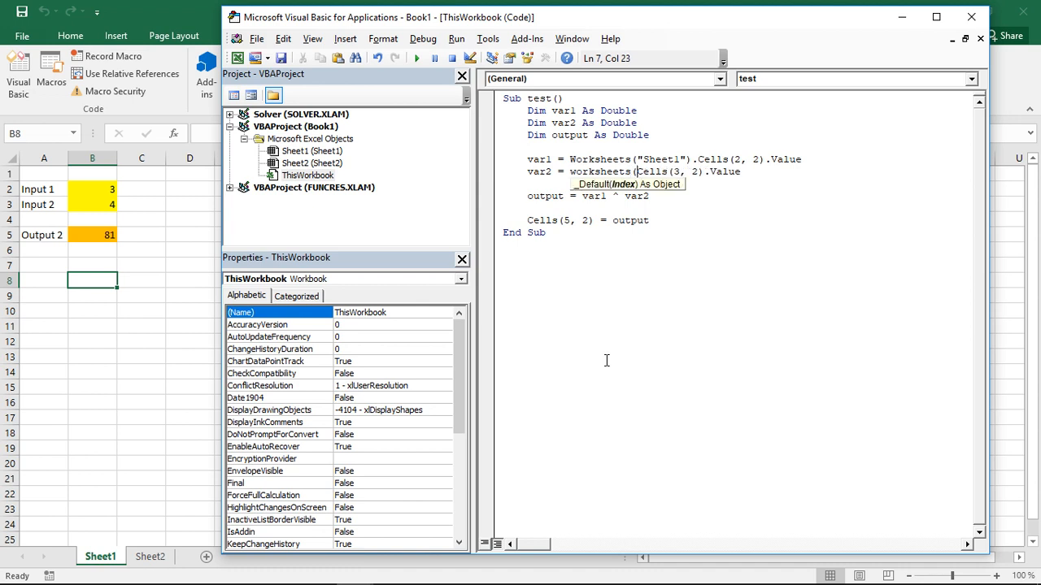
{"action": "type", "text": "\"\""}
{"action": "key", "text": "BackSpace"}
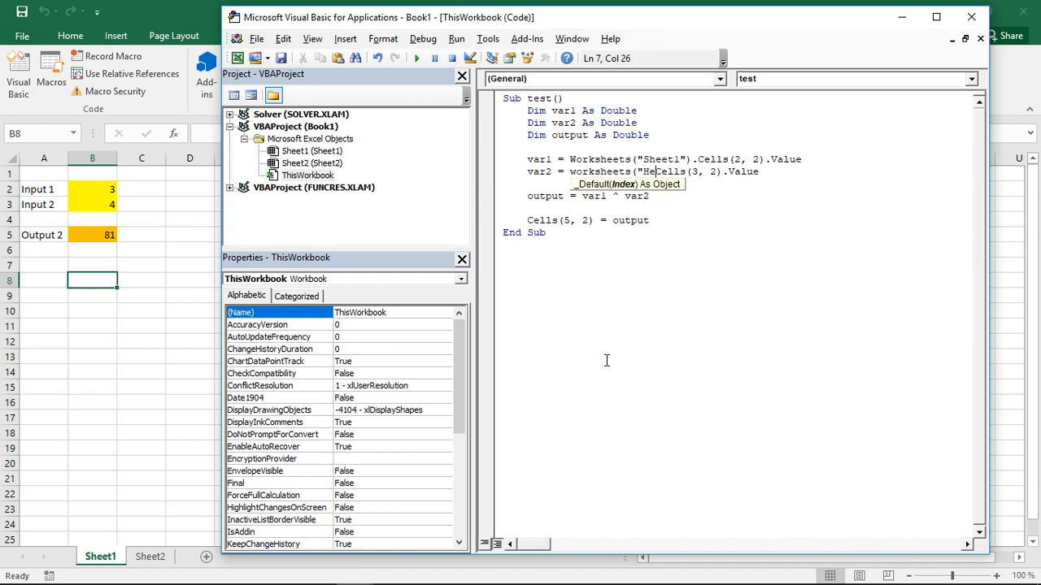
{"action": "type", "text": "sheet"}
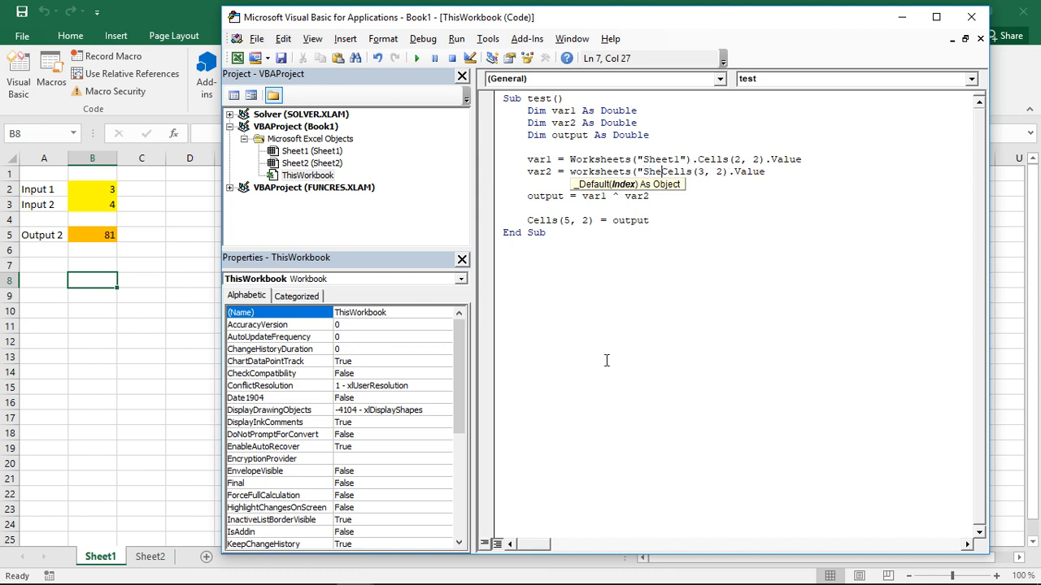
{"action": "type", "text": "1\")."}
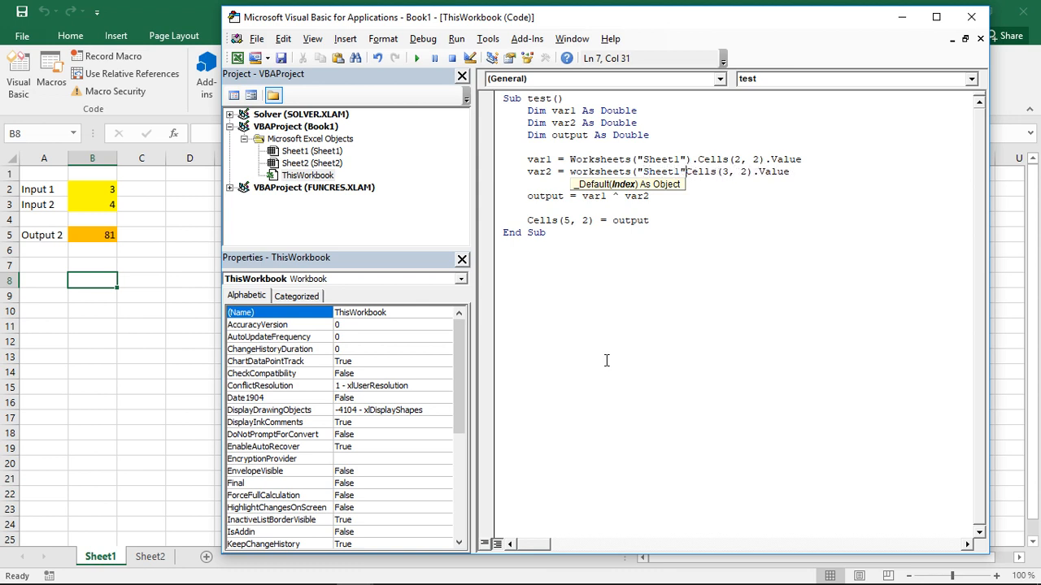
{"action": "key", "text": "Down"}
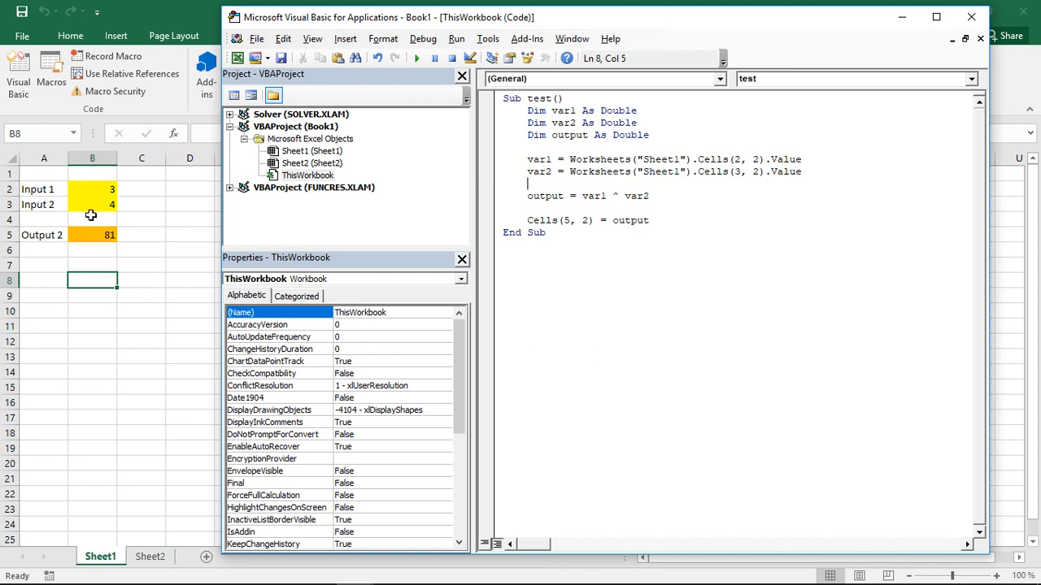
From empty Sheet2 run the test macro so its B5 shows 81, check Sheet1, return to the code
{"action": "left_click", "coordinate": [150, 556]}
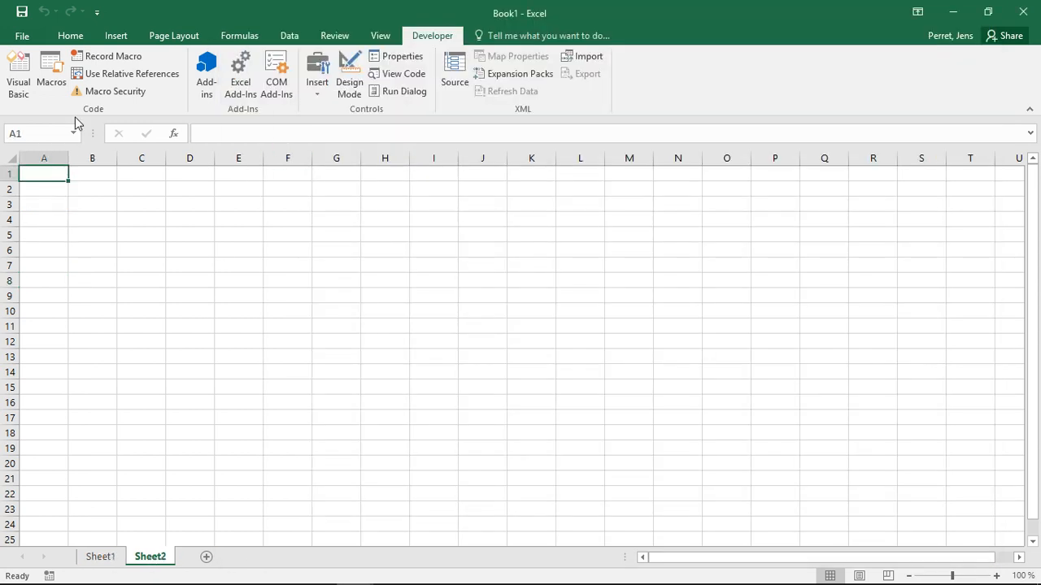
{"action": "left_click", "coordinate": [17, 75]}
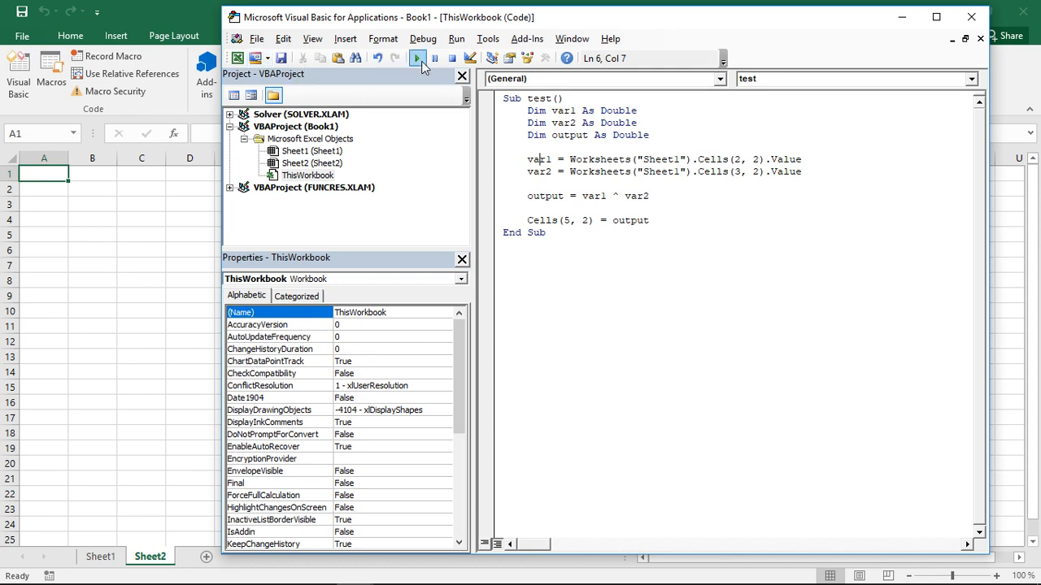
{"action": "left_click", "coordinate": [417, 58]}
{"action": "left_click", "coordinate": [164, 282]}
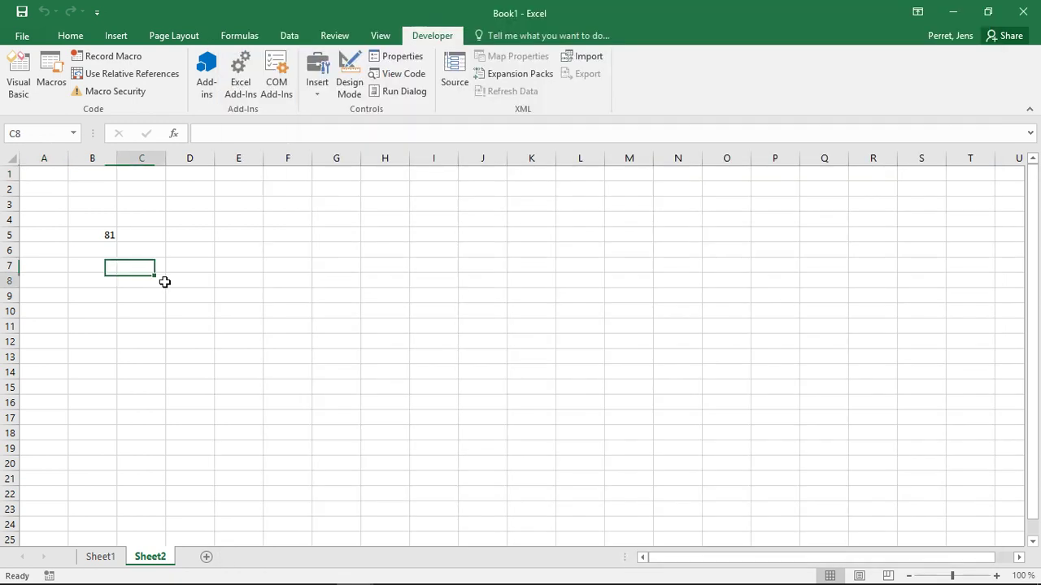
{"action": "left_click", "coordinate": [100, 556]}
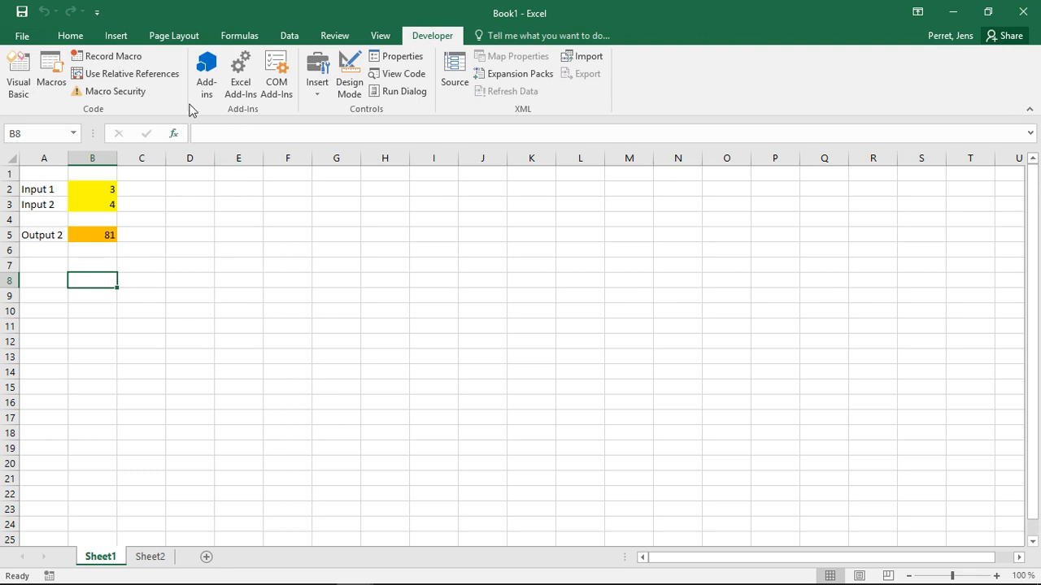
{"action": "left_click", "coordinate": [31, 84]}
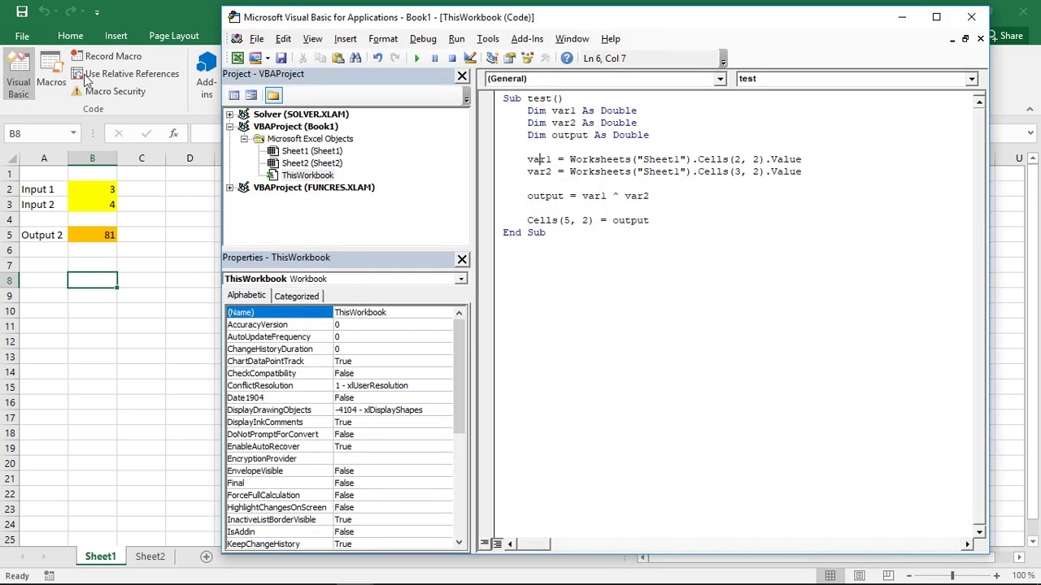
{"action": "left_click", "coordinate": [591, 186]}
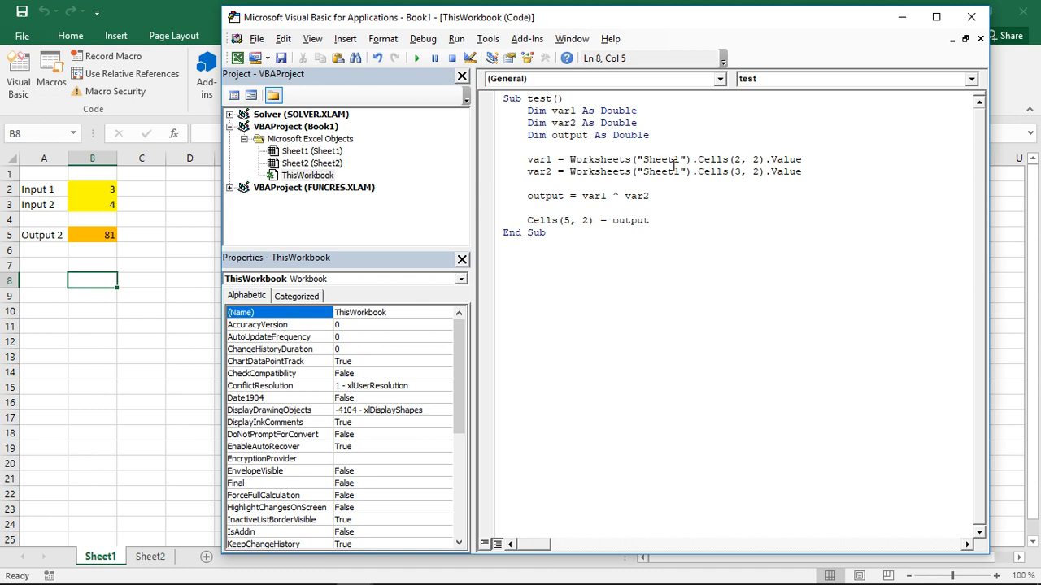
Prefix var1's Worksheets("Sheet1") with Workbooks("Book1"). and rerun the macro
{"action": "left_click", "coordinate": [570, 158]}
{"action": "type", "text": "W"}
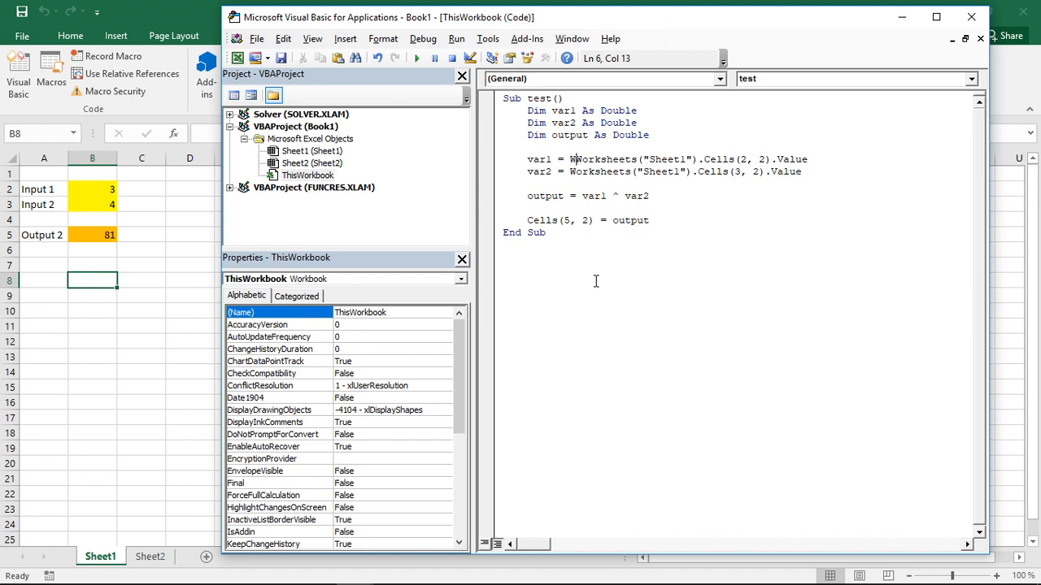
{"action": "type", "text": "orks"}
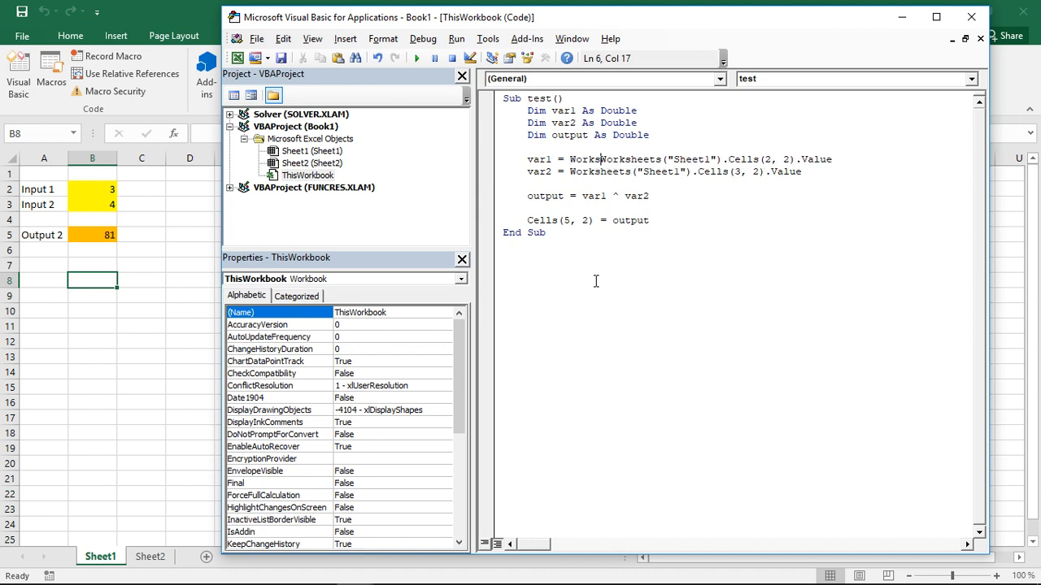
{"action": "key", "text": "BackSpace"}
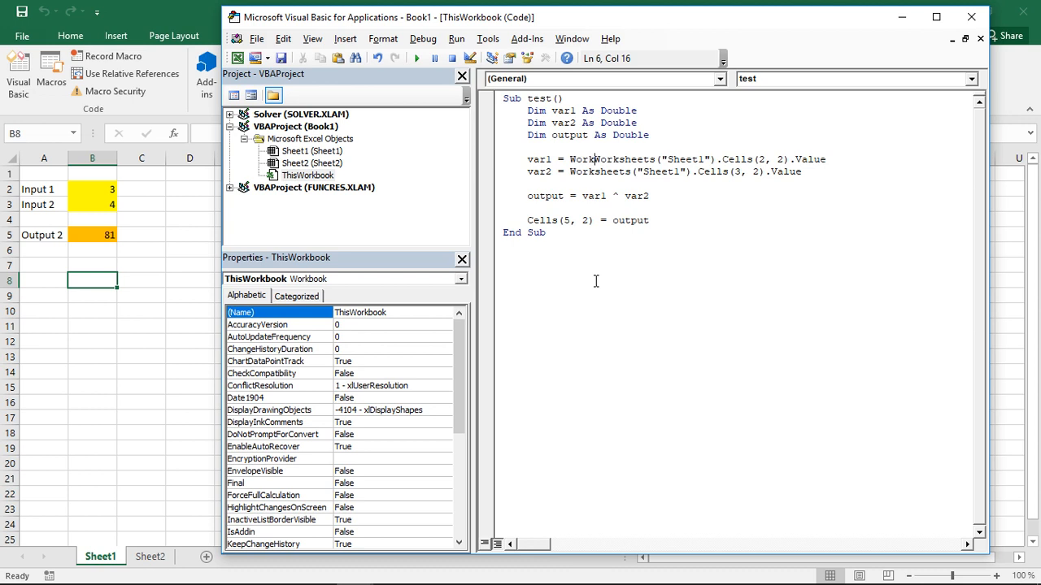
{"action": "type", "text": "books"}
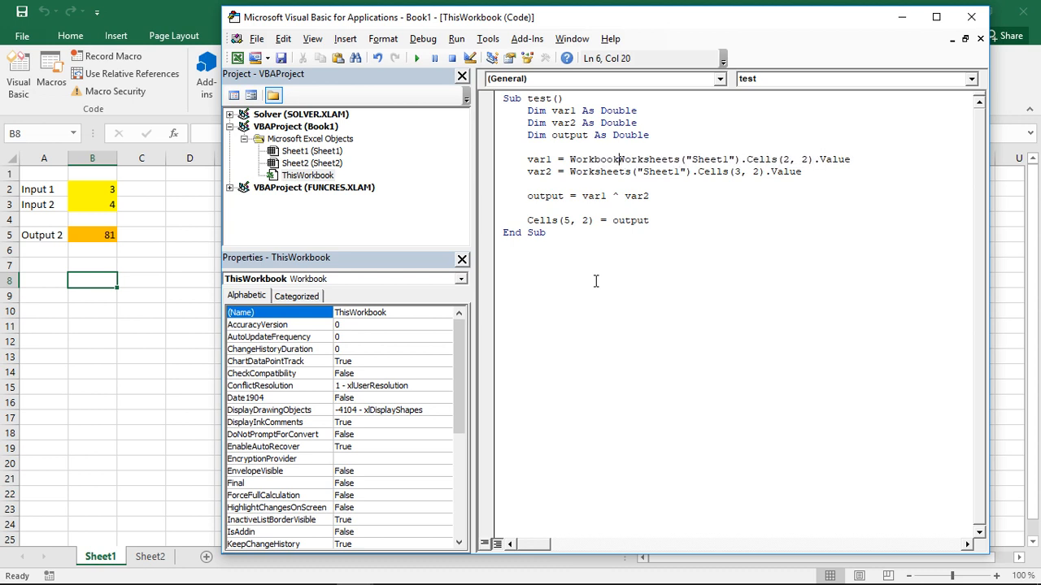
{"action": "type", "text": "("}
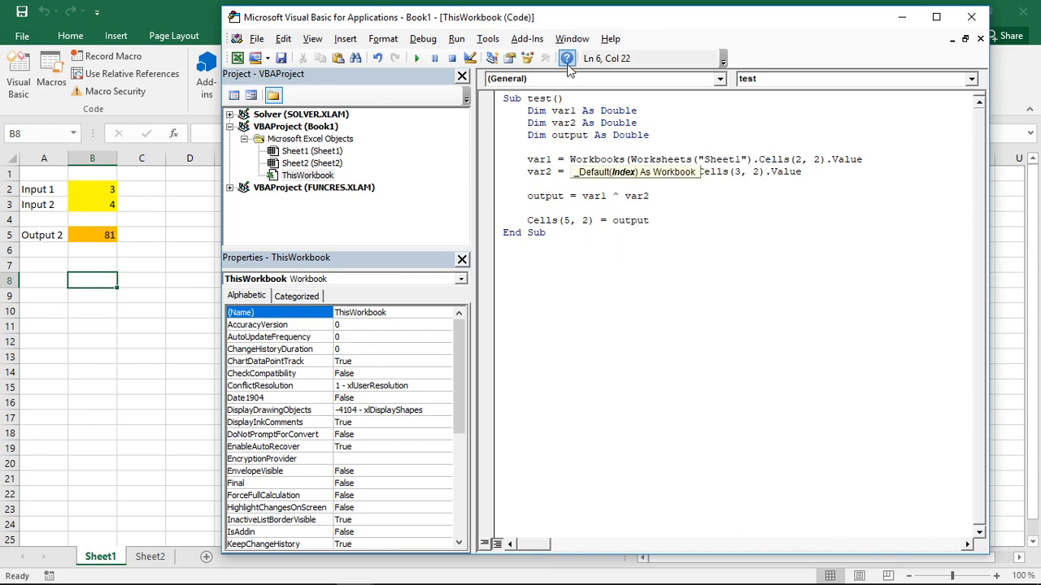
{"action": "left_click_drag", "start_coordinate": [583, 23], "coordinate": [581, 50]}
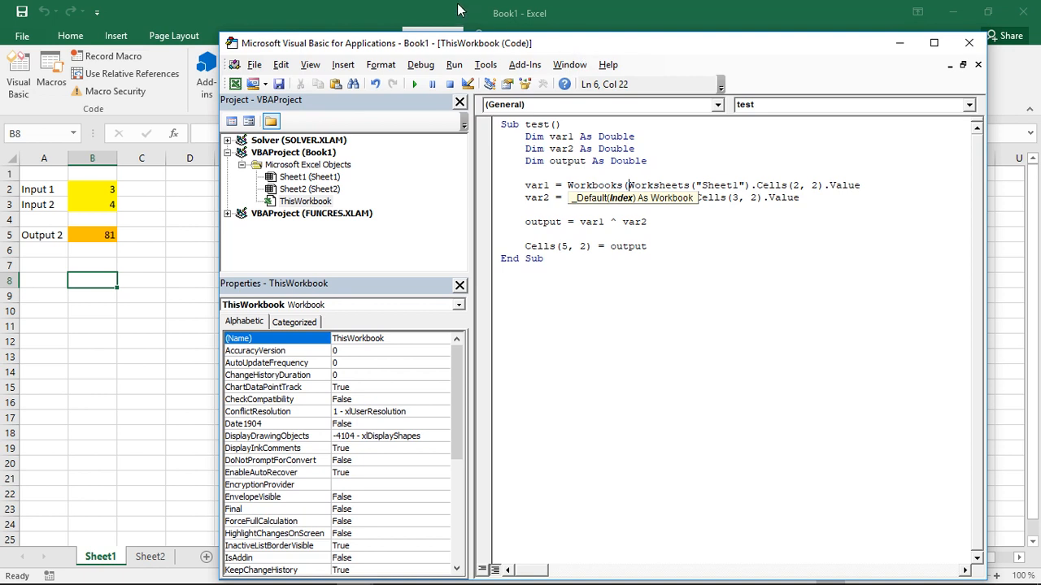
{"action": "type", "text": "\"Book"}
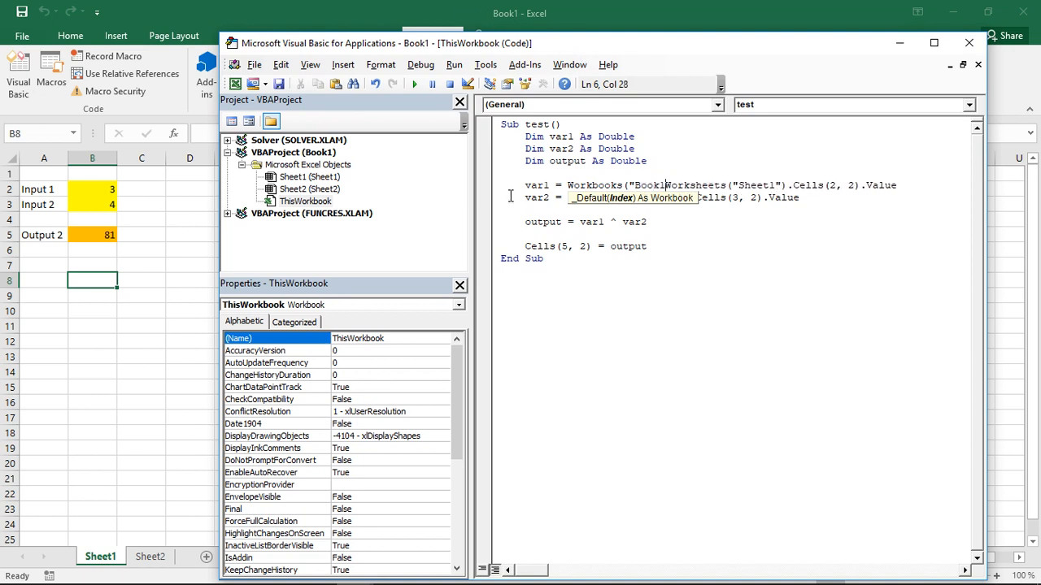
{"action": "type", "text": "1\")."}
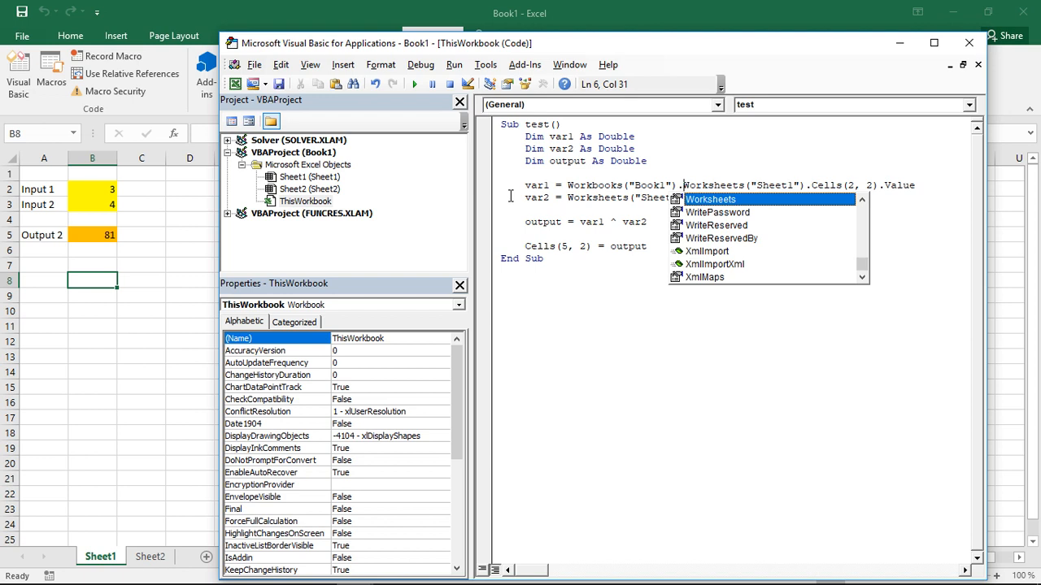
{"action": "key", "text": "Up"}
{"action": "key", "text": "Down"}
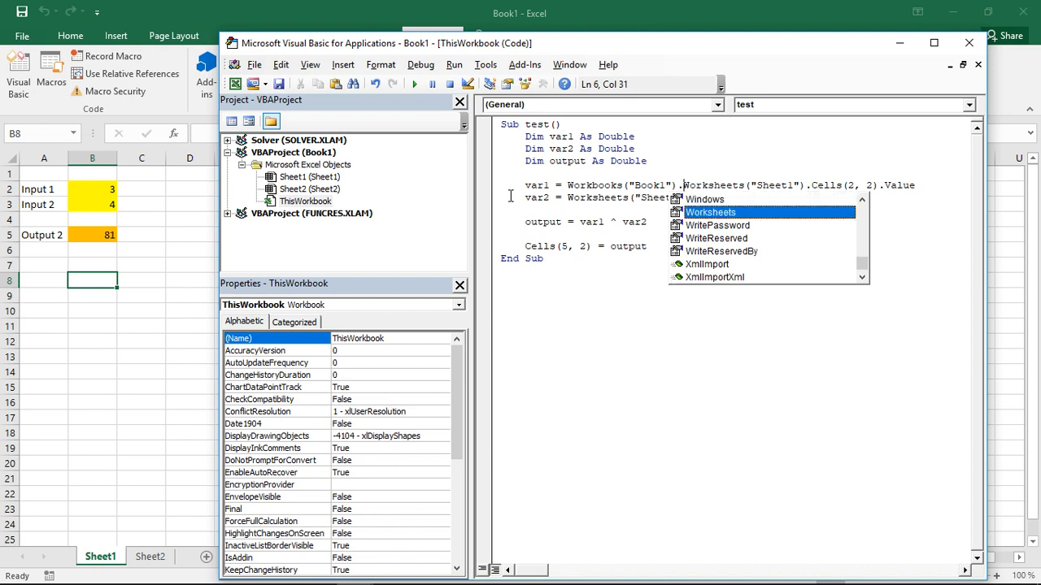
{"action": "left_click", "coordinate": [613, 186]}
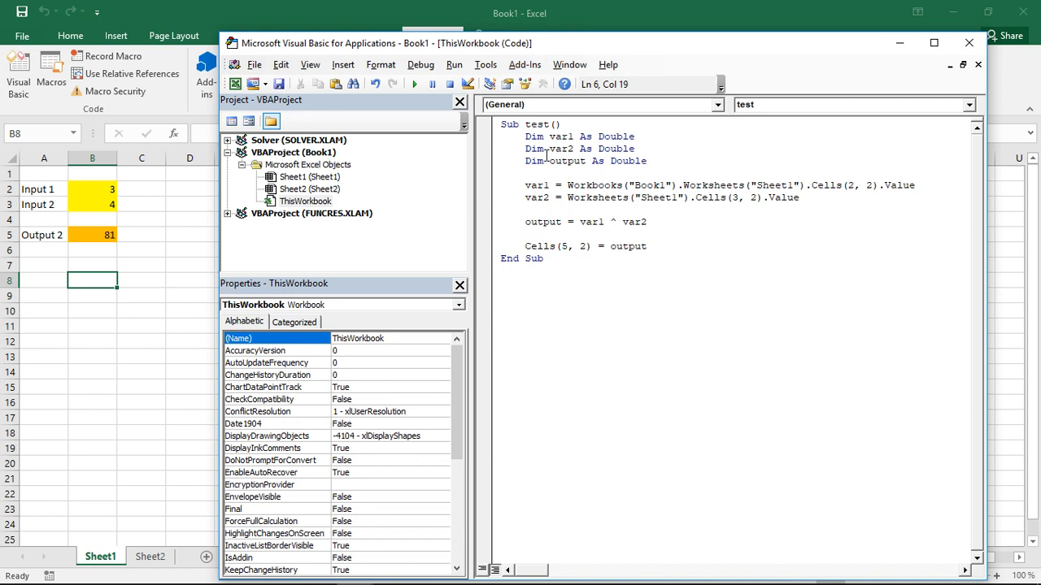
{"action": "left_click", "coordinate": [413, 84]}
{"action": "left_click", "coordinate": [659, 186]}
{"action": "type", "text": "."}
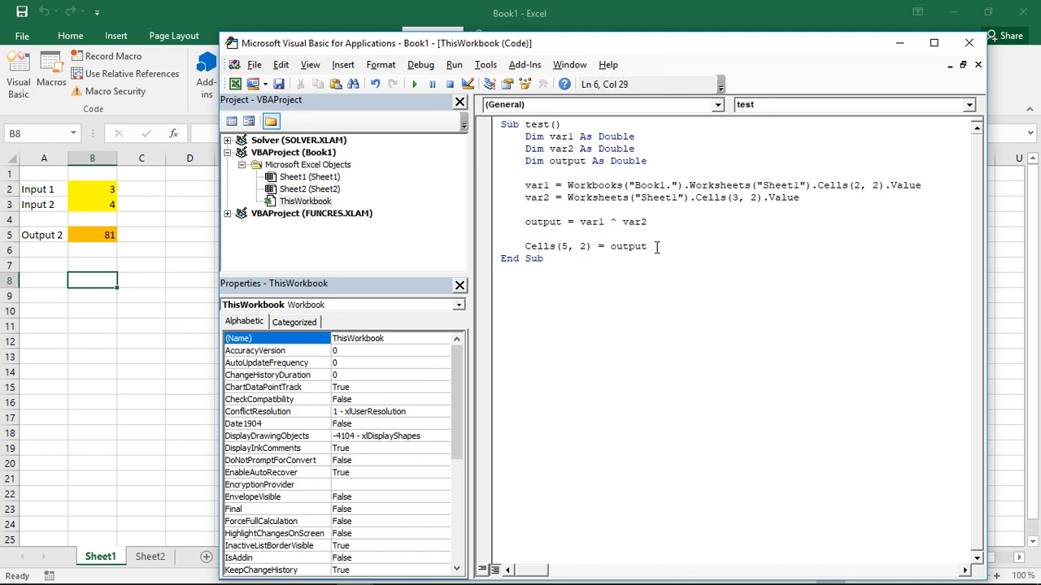
{"action": "type", "text": "xlsx"}
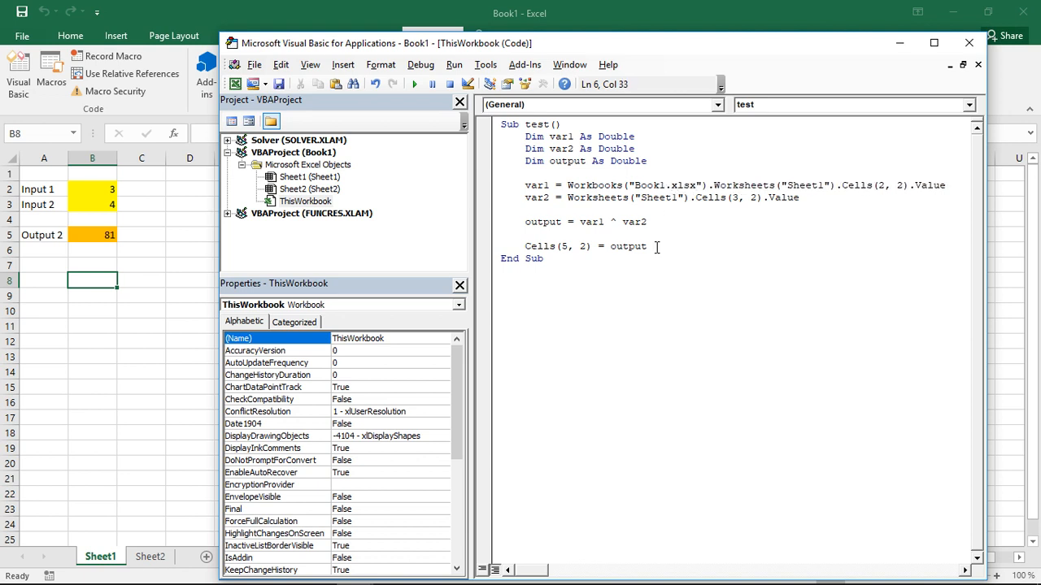
{"action": "key", "text": "Up"}
{"action": "key", "text": "Down"}
{"action": "key", "text": "Home"}
{"action": "left_click", "coordinate": [413, 84]}
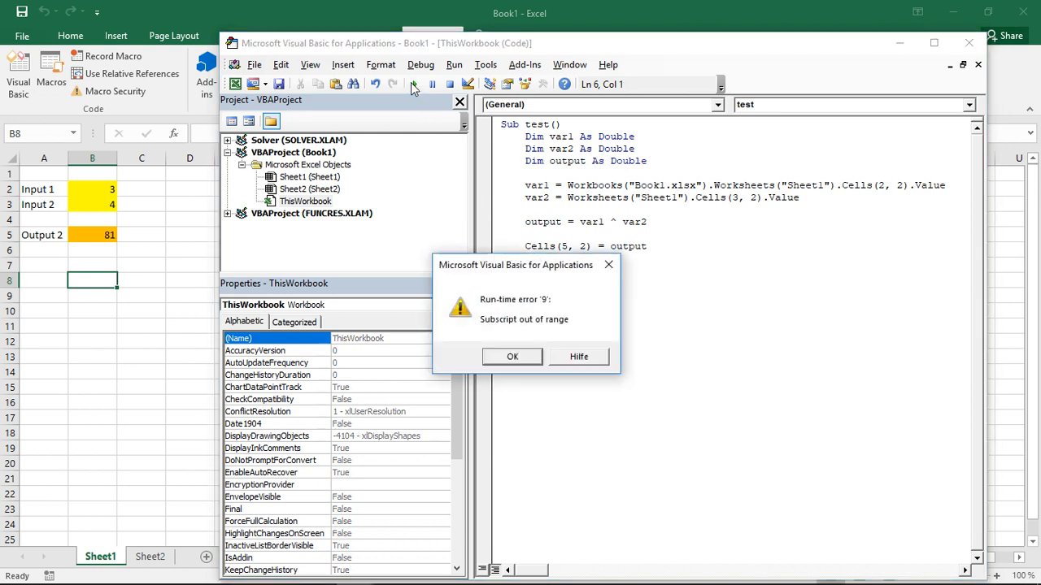
{"action": "left_click", "coordinate": [508, 359]}
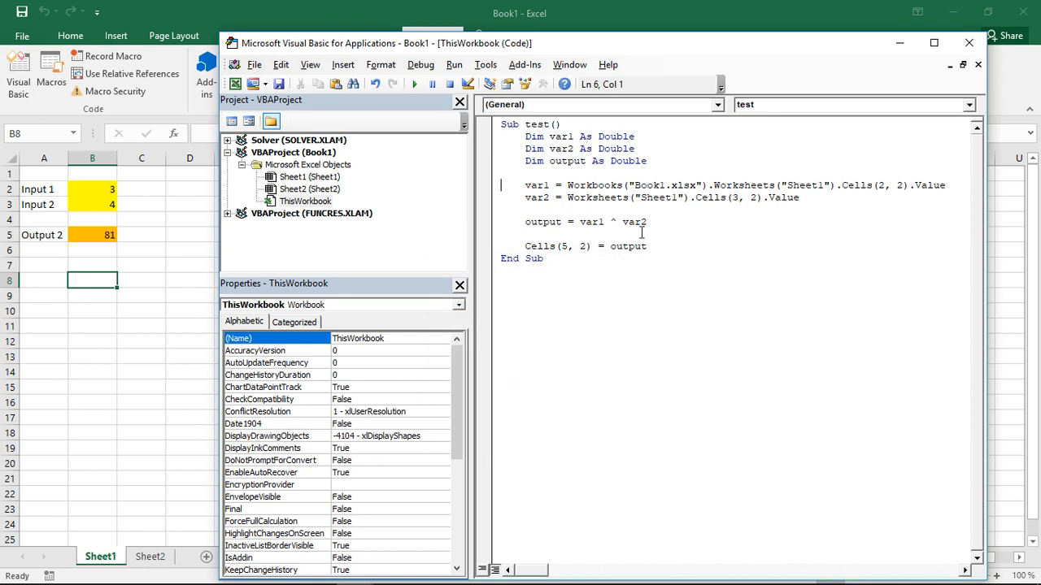
{"action": "left_click_drag", "start_coordinate": [665, 185], "coordinate": [695, 186]}
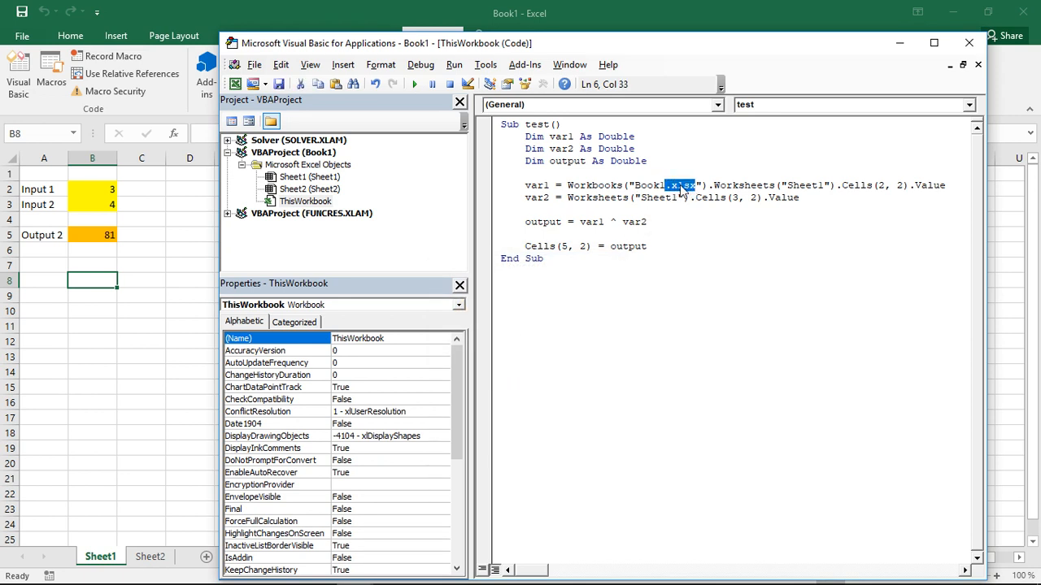
{"action": "key", "text": "Delete"}
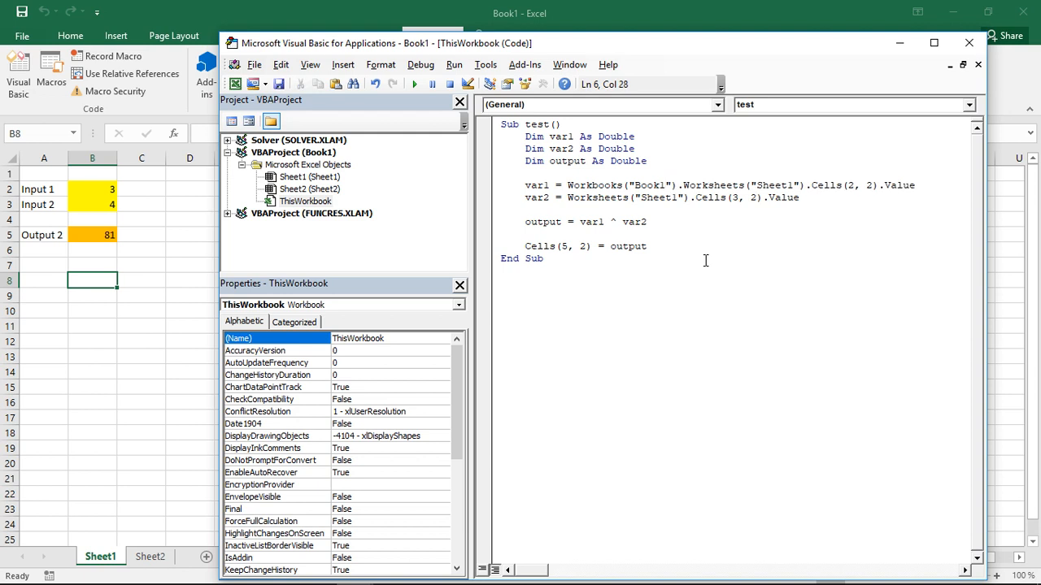
{"action": "left_click", "coordinate": [683, 245]}
{"action": "mouse_move", "coordinate": [567, 185]}
{"action": "left_mouse_down"}
{"action": "mouse_move", "coordinate": [817, 195]}
{"action": "mouse_move", "coordinate": [917, 187]}
{"action": "left_mouse_up"}
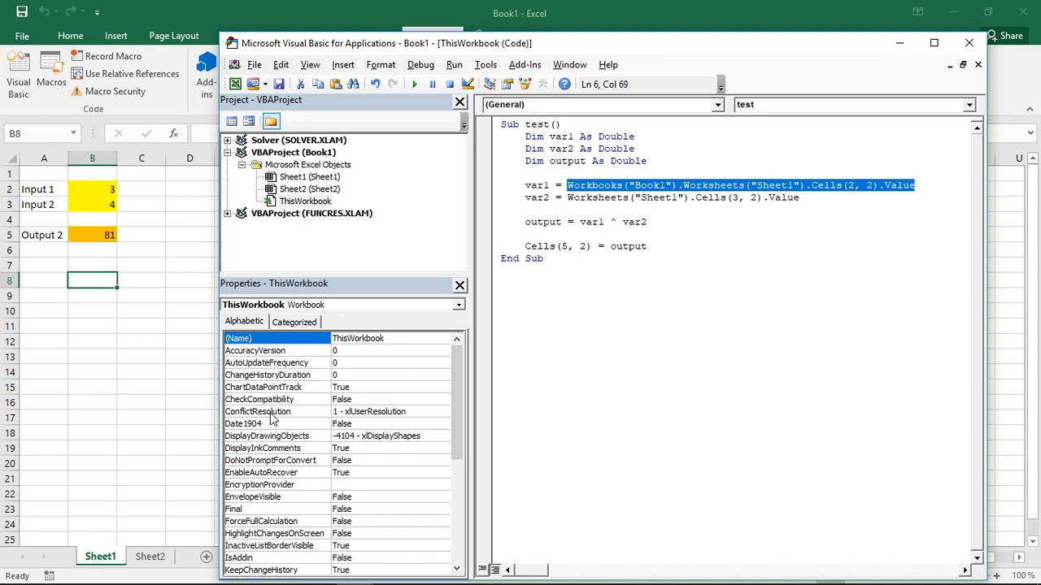
{"action": "left_click", "coordinate": [683, 260]}
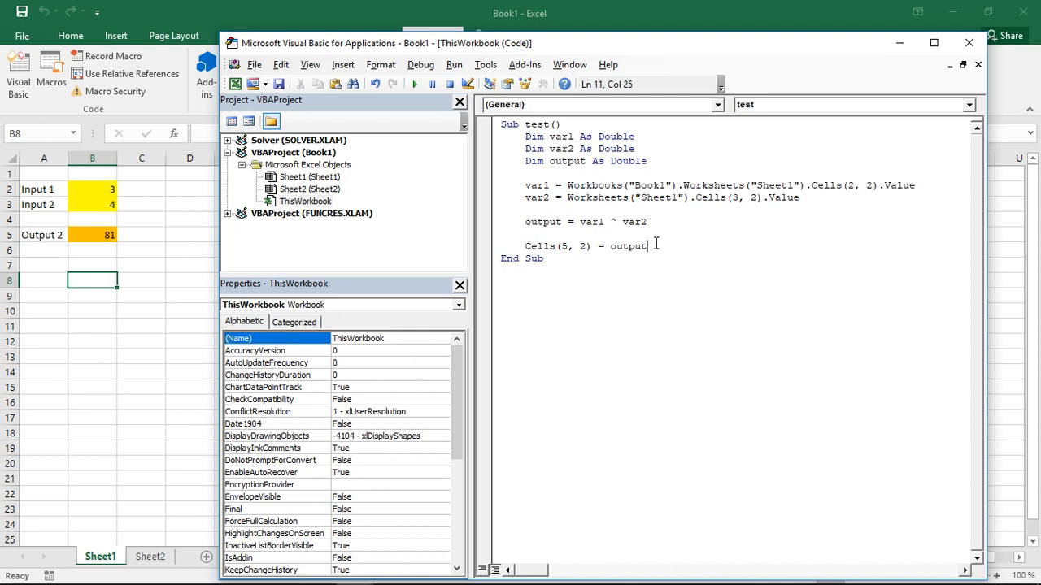
{"action": "left_click", "coordinate": [655, 244]}
{"action": "left_click", "coordinate": [568, 195]}
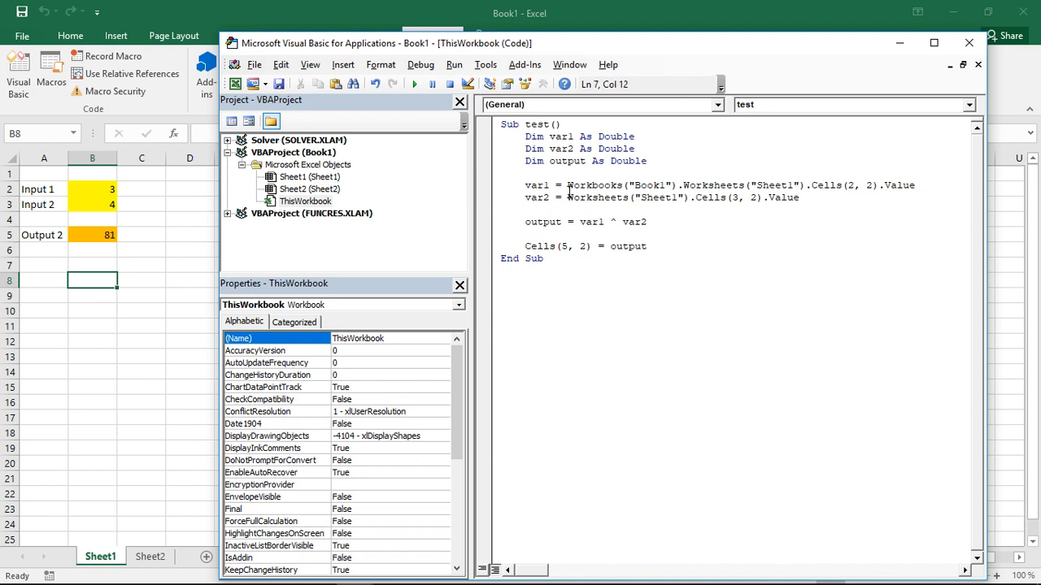